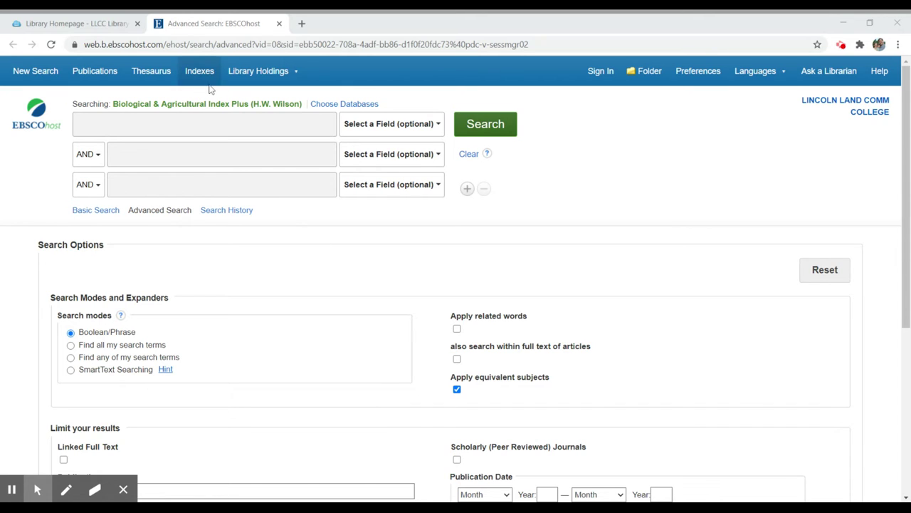
Look over the search field options and the Linked Full Text limit without changing them
{"action": "left_click", "coordinate": [399, 127]}
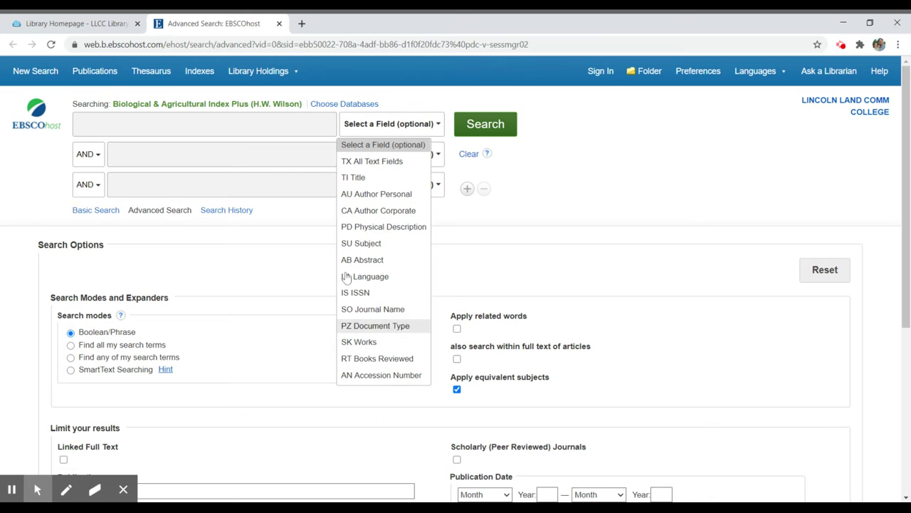
{"action": "left_click", "coordinate": [204, 124]}
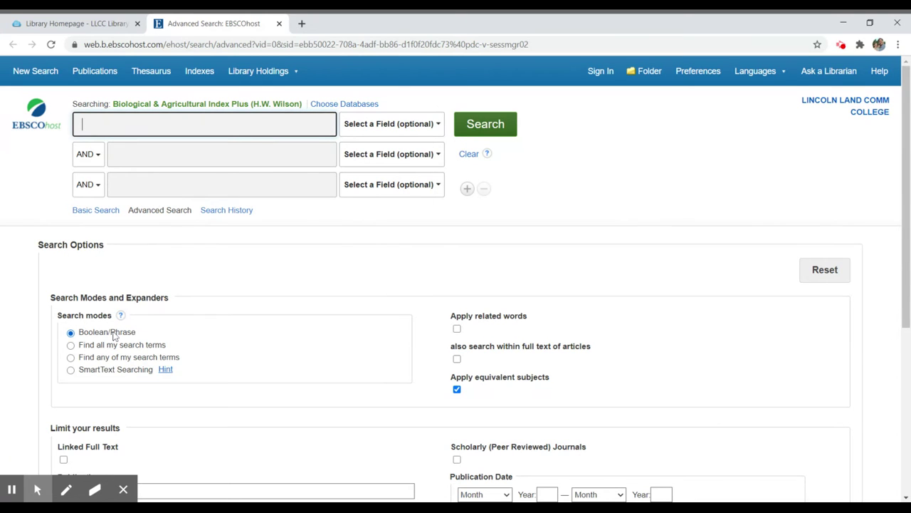
{"action": "scroll", "coordinate": [90, 292], "scroll_direction": "down", "scroll_amount": 1}
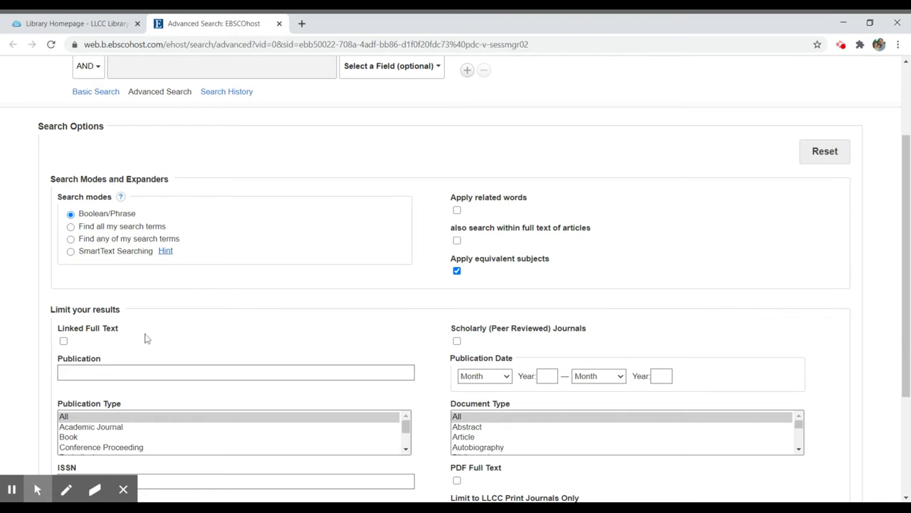
{"action": "double_click", "coordinate": [105, 330]}
{"action": "left_click_drag", "start_coordinate": [106, 331], "coordinate": [62, 326]}
{"action": "left_click", "coordinate": [88, 350]}
{"action": "scroll", "coordinate": [102, 359], "scroll_direction": "down", "scroll_amount": 1}
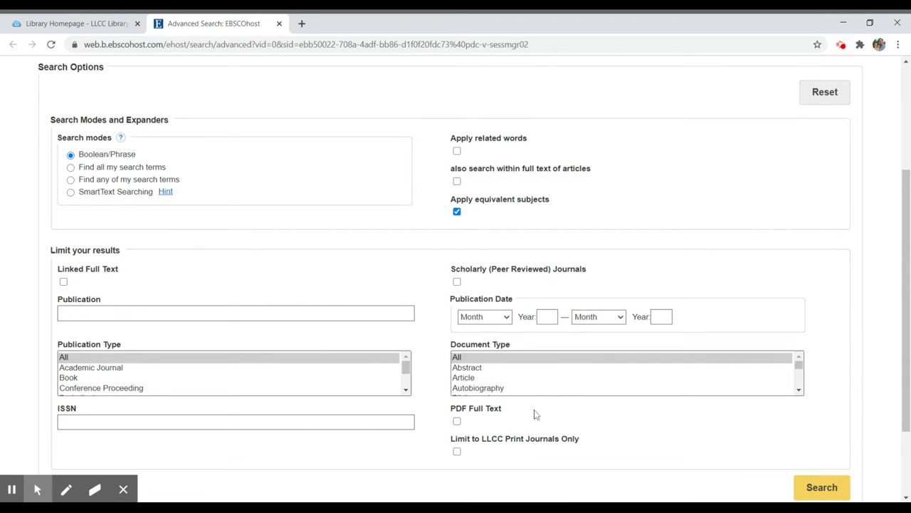
{"action": "scroll", "coordinate": [354, 321], "scroll_direction": "up", "scroll_amount": 3}
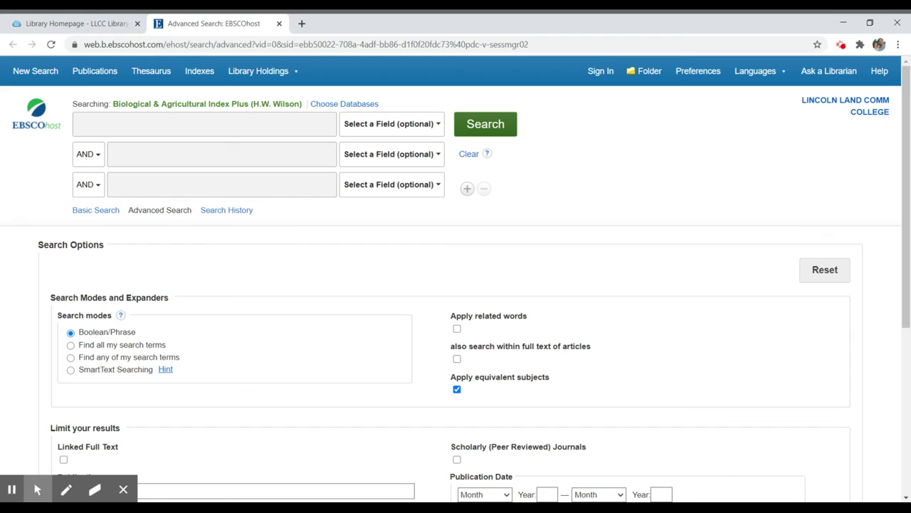
Search for the suggested term 'soil management' with no field selected
{"action": "left_click", "coordinate": [214, 124]}
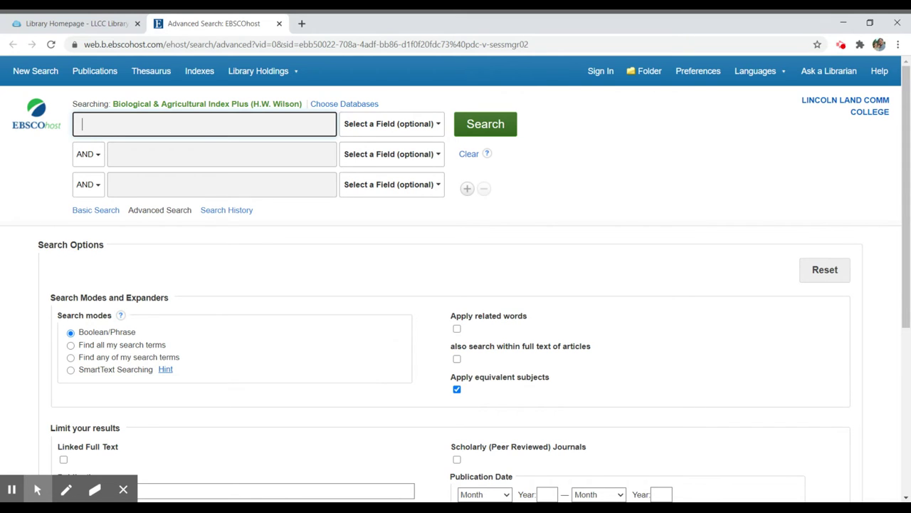
{"action": "type", "text": "soil man"}
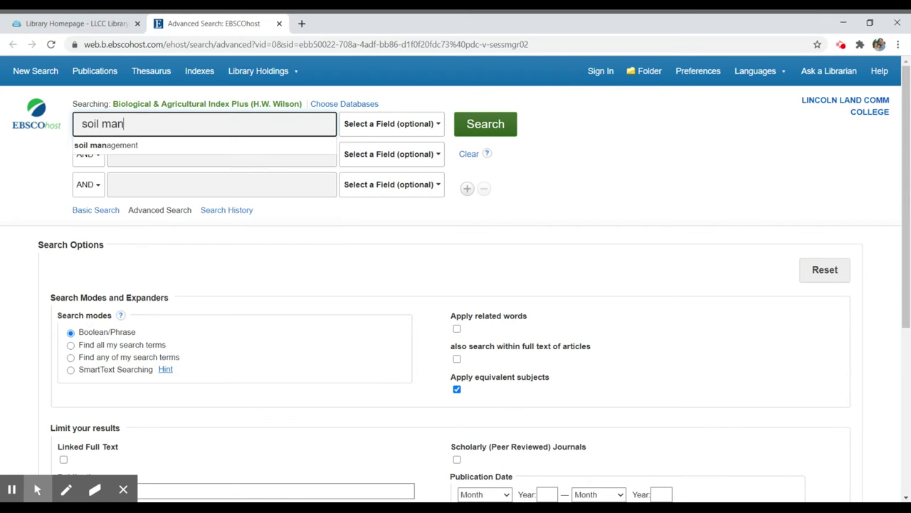
{"action": "left_click", "coordinate": [223, 145]}
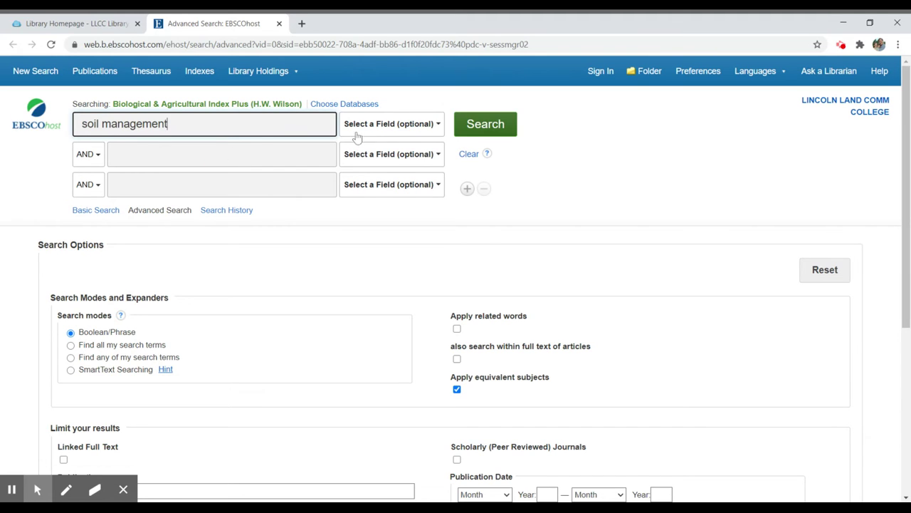
{"action": "left_click", "coordinate": [438, 125]}
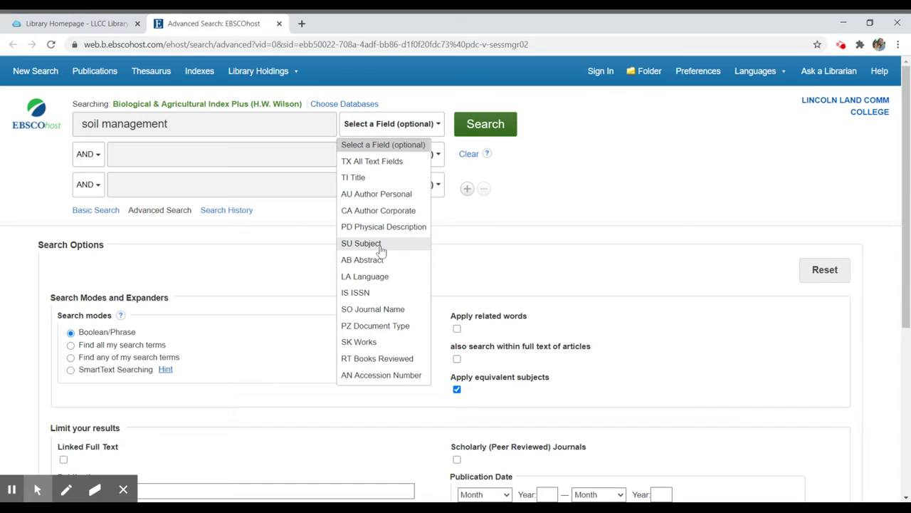
{"action": "left_click", "coordinate": [472, 124]}
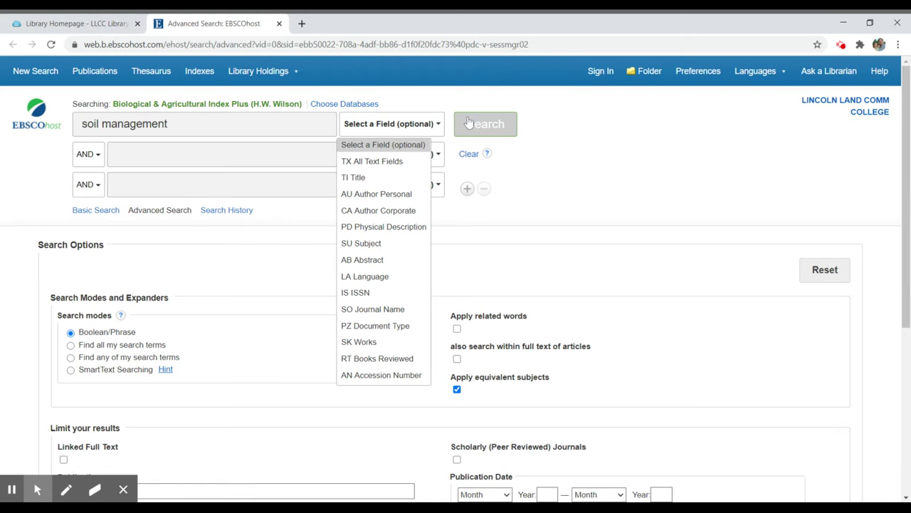
{"action": "left_click", "coordinate": [393, 127]}
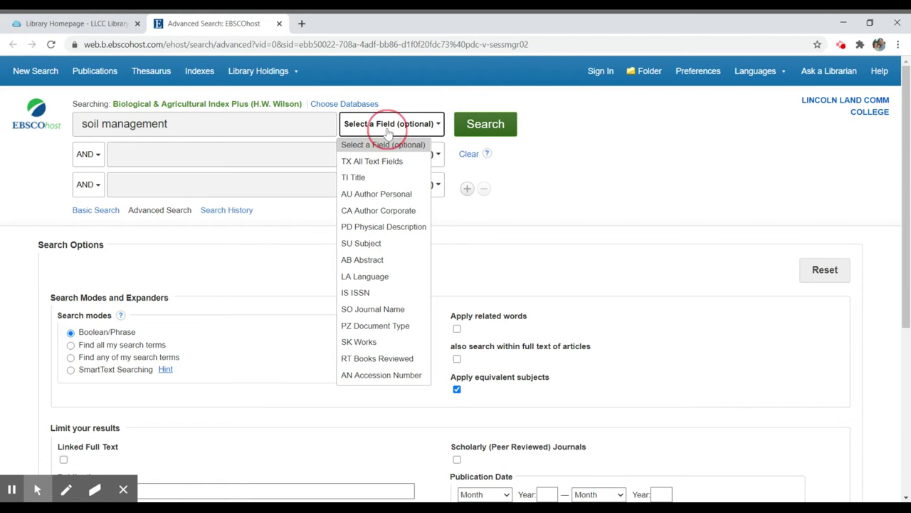
{"action": "left_click", "coordinate": [498, 126]}
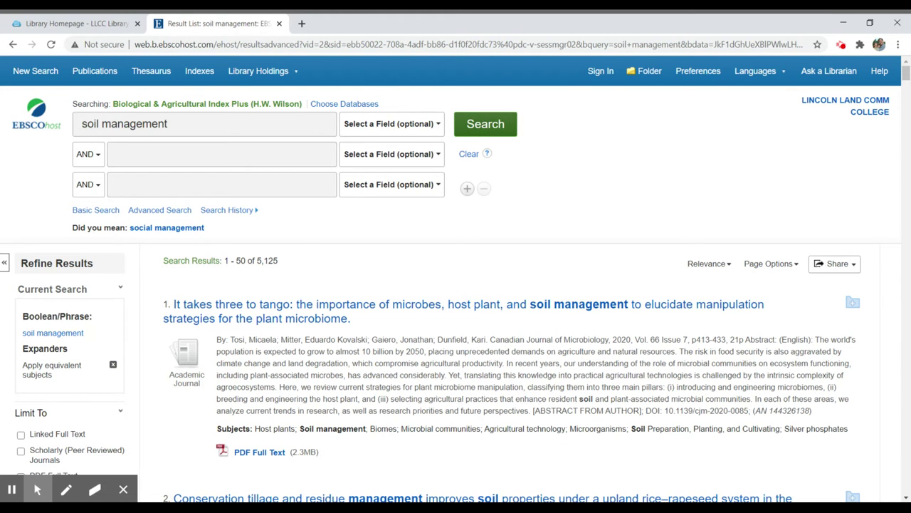
{"action": "left_click_drag", "start_coordinate": [258, 263], "coordinate": [284, 267]}
{"action": "scroll", "coordinate": [340, 247], "scroll_direction": "down", "scroll_amount": 2}
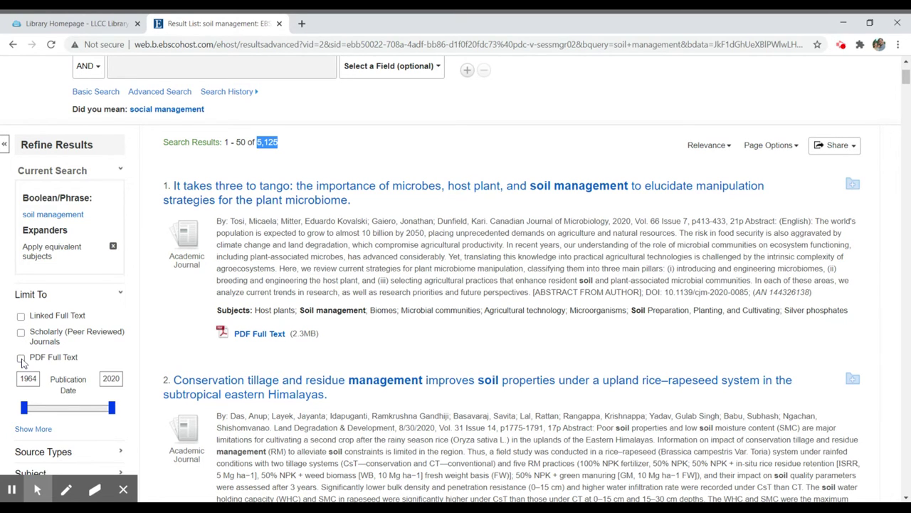
{"action": "scroll", "coordinate": [79, 339], "scroll_direction": "down", "scroll_amount": 2}
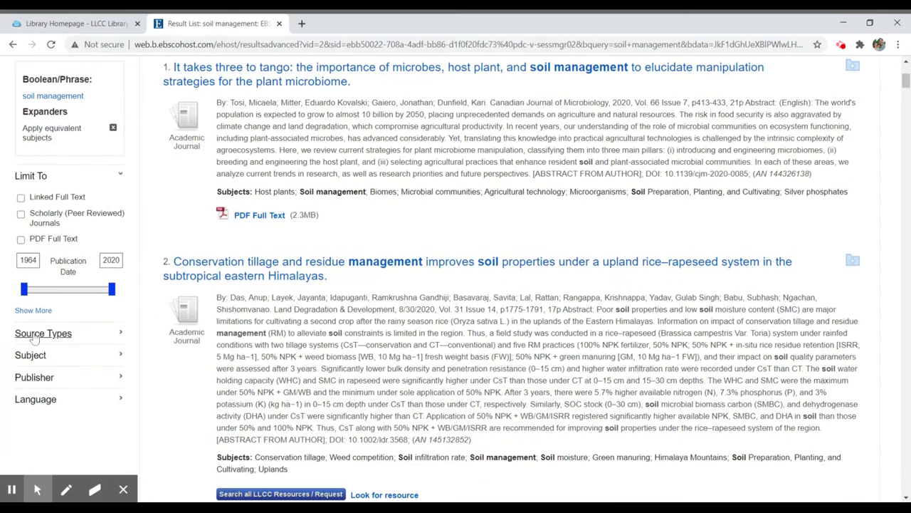
{"action": "scroll", "coordinate": [238, 287], "scroll_direction": "up", "scroll_amount": 4}
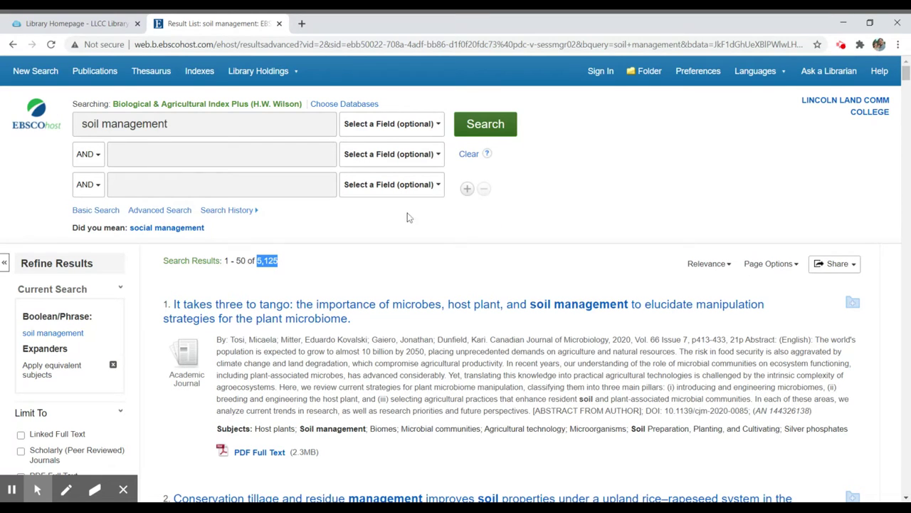
{"action": "scroll", "coordinate": [409, 217], "scroll_direction": "down", "scroll_amount": 3}
Clear the highlight on the results count and scroll through the result list
{"action": "left_click", "coordinate": [206, 287]}
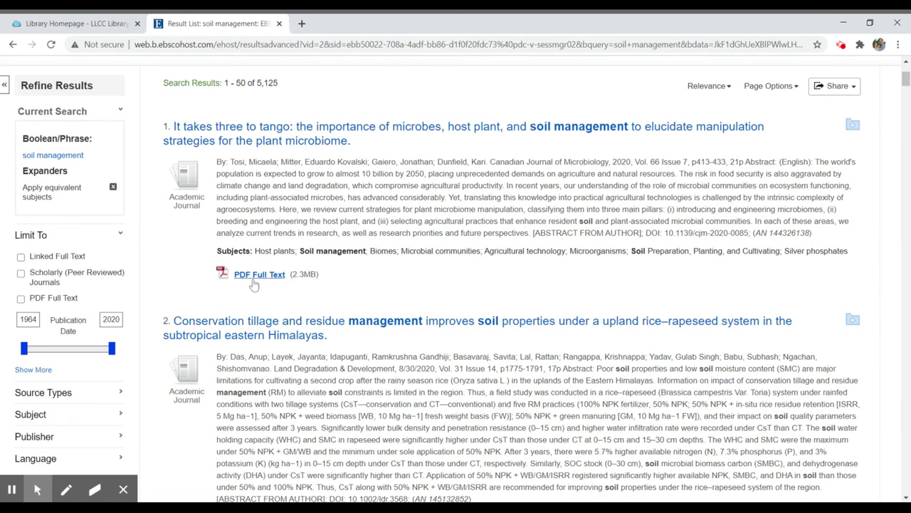
{"action": "scroll", "coordinate": [256, 281], "scroll_direction": "down", "scroll_amount": 4}
{"action": "scroll", "coordinate": [316, 261], "scroll_direction": "up", "scroll_amount": 1}
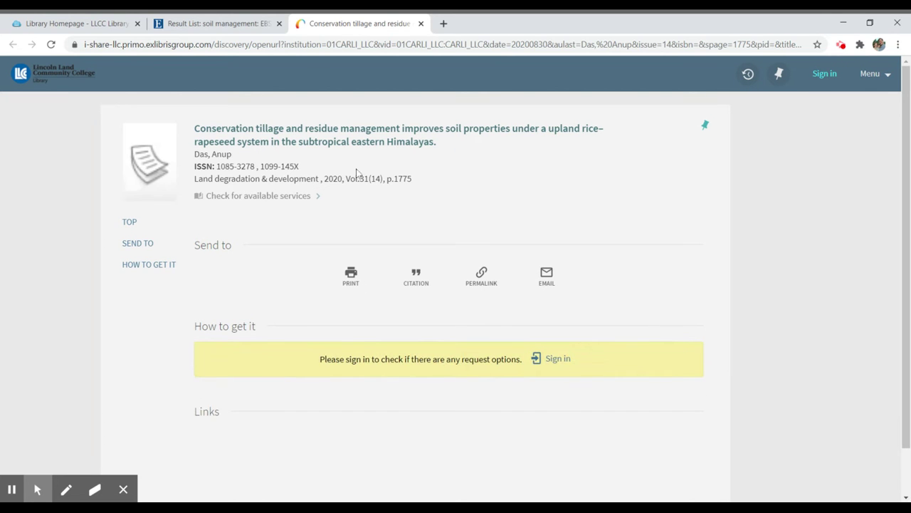
Sign in to Primo as an LLCC user and review the article's request options
{"action": "scroll", "coordinate": [381, 219], "scroll_direction": "down", "scroll_amount": 1}
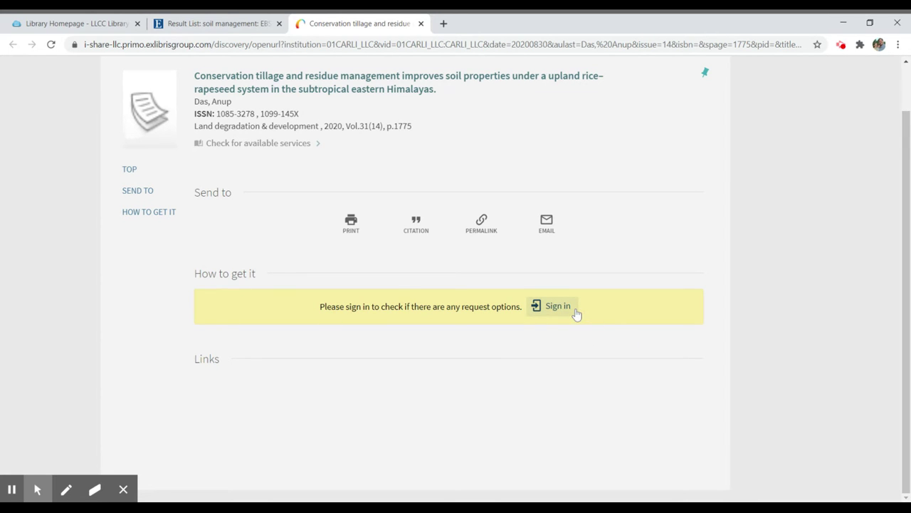
{"action": "scroll", "coordinate": [577, 313], "scroll_direction": "up", "scroll_amount": 1}
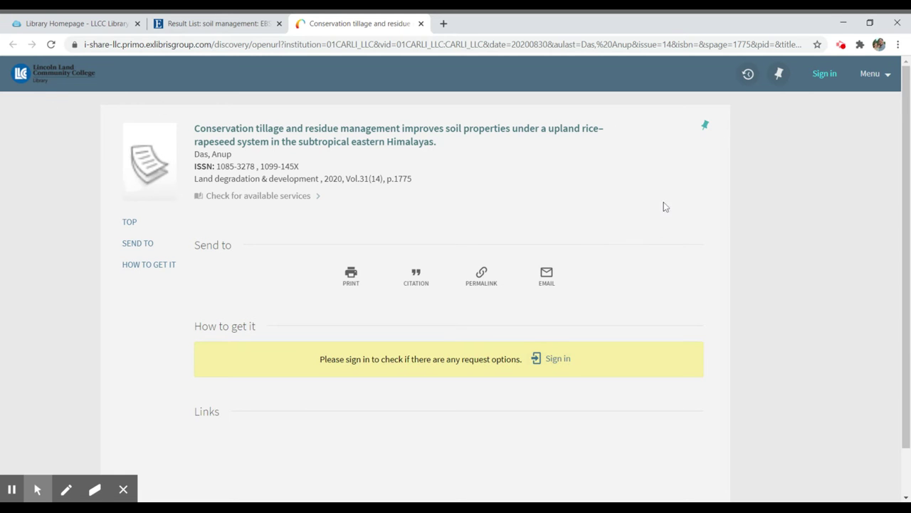
{"action": "scroll", "coordinate": [596, 242], "scroll_direction": "down", "scroll_amount": 1}
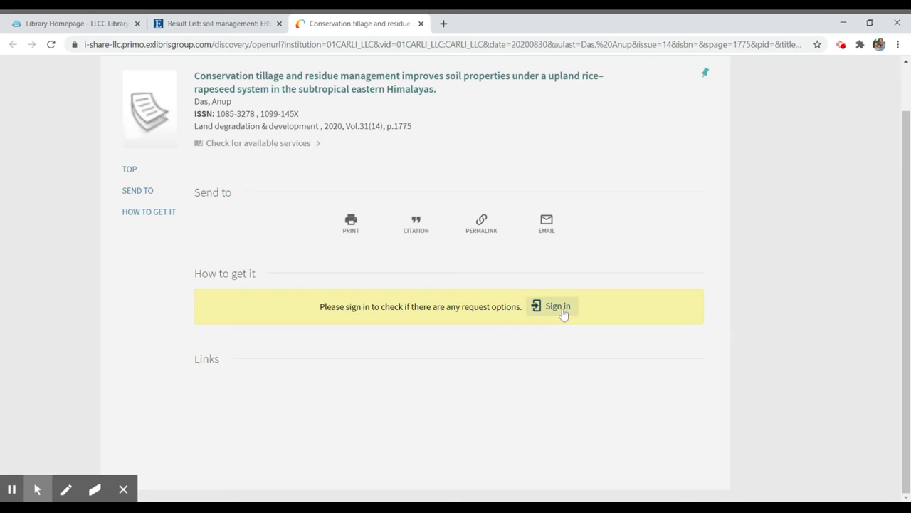
{"action": "left_click", "coordinate": [558, 307]}
{"action": "left_click", "coordinate": [422, 262]}
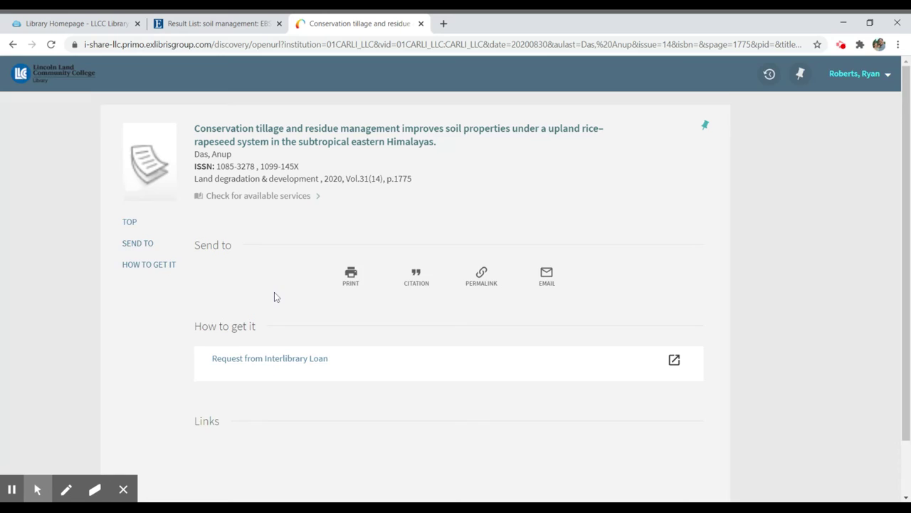
{"action": "scroll", "coordinate": [275, 297], "scroll_direction": "down", "scroll_amount": 1}
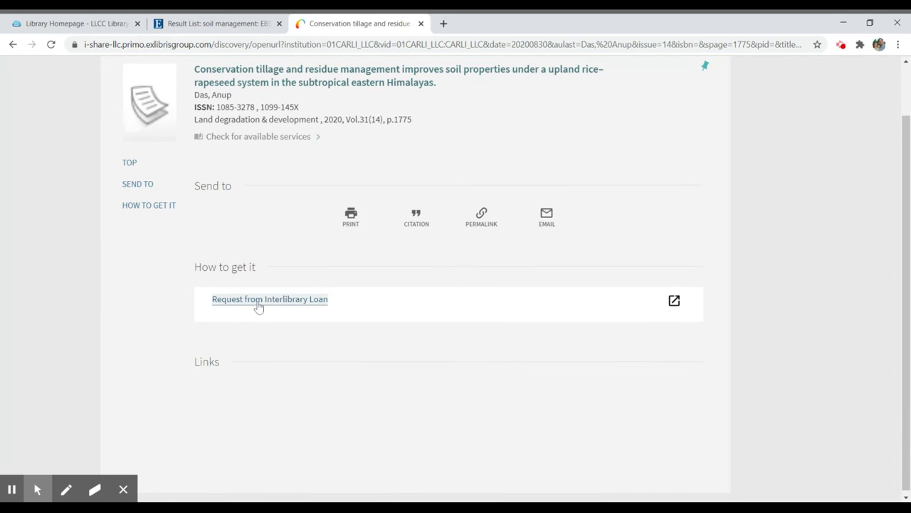
Open the prefilled Interlibrary Loan form, check its name fields, then return to the result list
{"action": "left_click", "coordinate": [258, 300]}
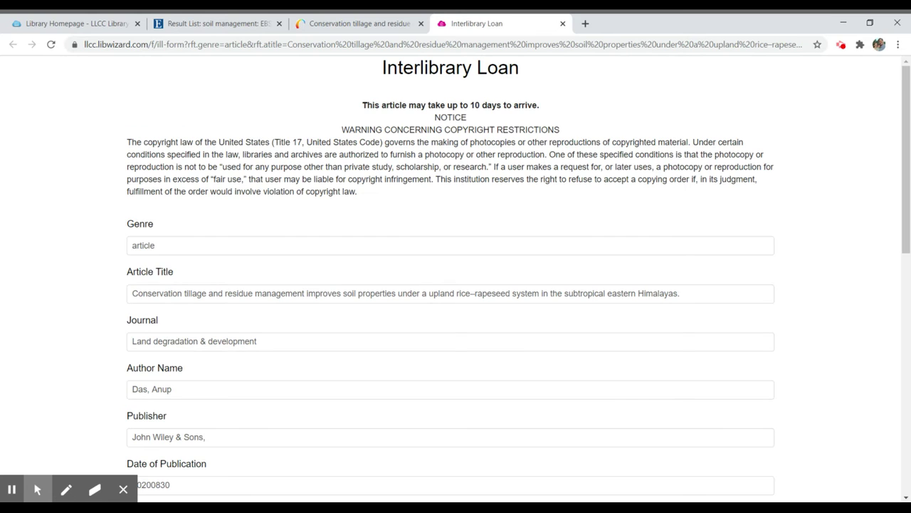
{"action": "scroll", "coordinate": [283, 261], "scroll_direction": "down", "scroll_amount": 8}
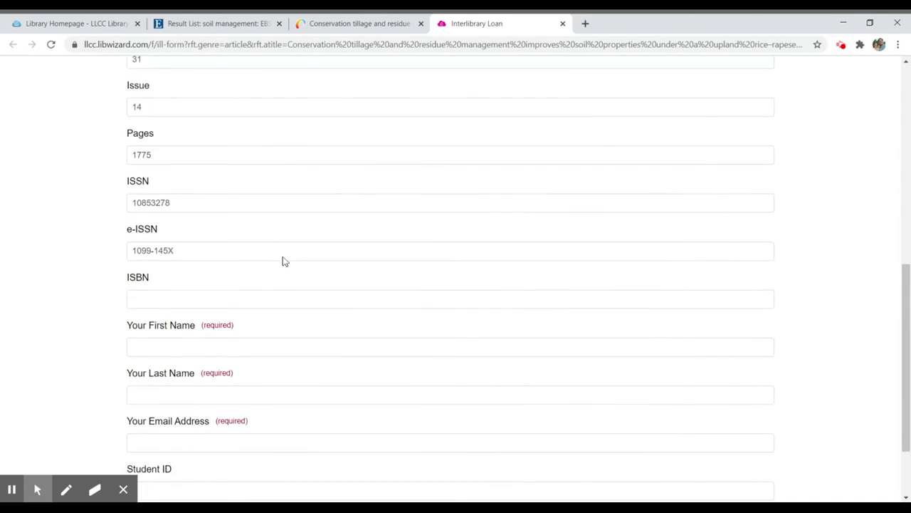
{"action": "left_click", "coordinate": [190, 249]}
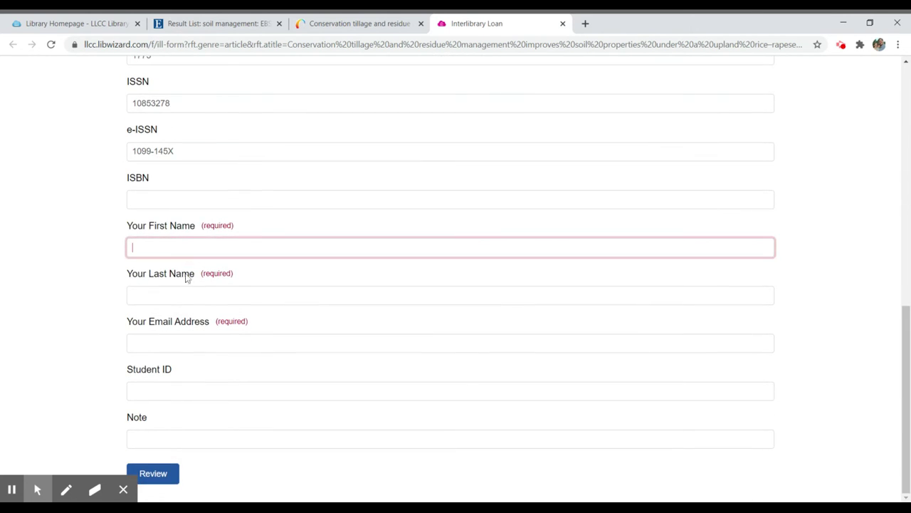
{"action": "left_click", "coordinate": [182, 296]}
{"action": "key", "text": "Tab"}
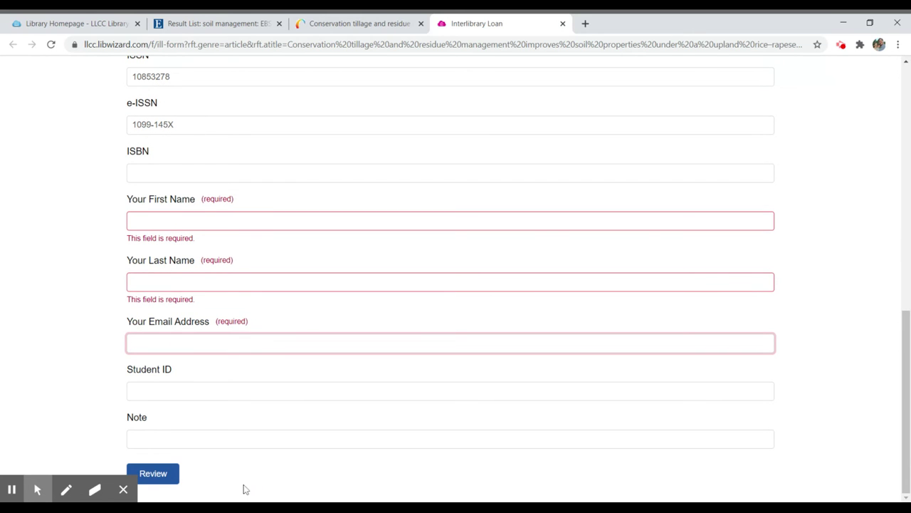
{"action": "left_click", "coordinate": [240, 26]}
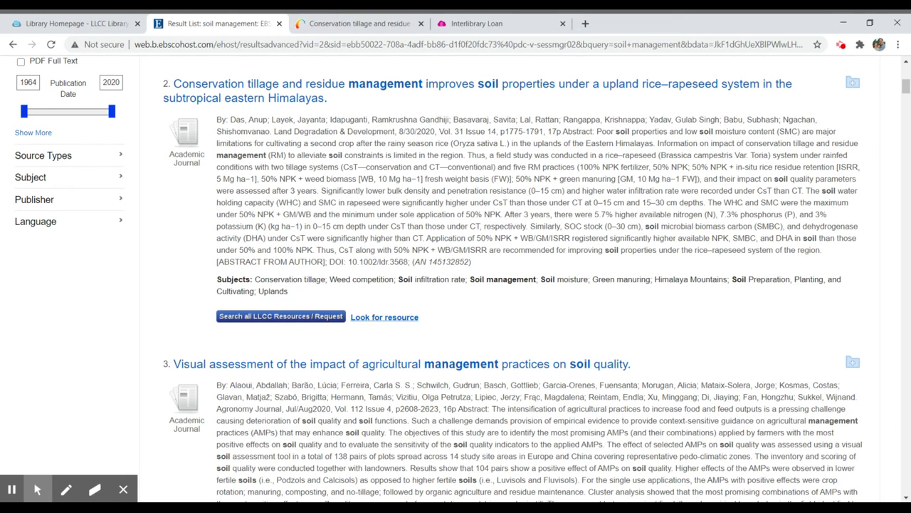
Apply the PDF Full Text limit and review the 659 remaining results
{"action": "scroll", "coordinate": [298, 259], "scroll_direction": "up", "scroll_amount": 1}
{"action": "scroll", "coordinate": [263, 280], "scroll_direction": "up", "scroll_amount": 3}
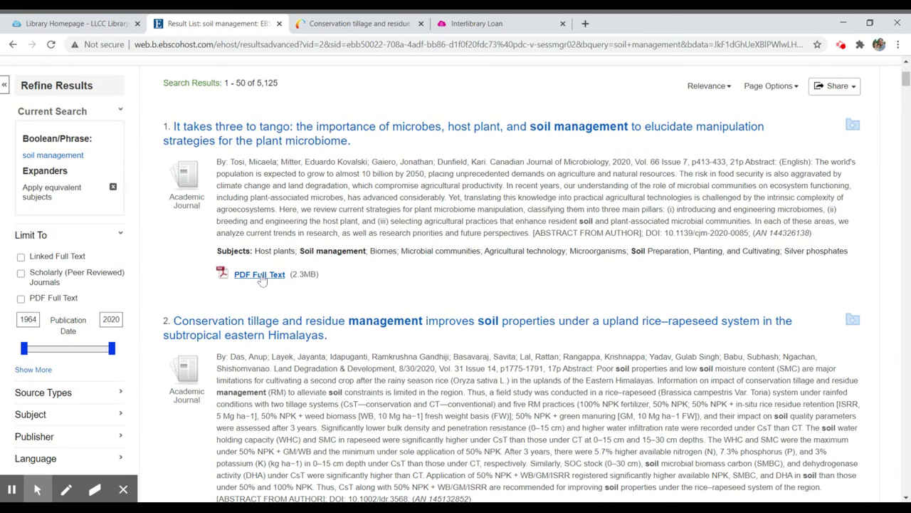
{"action": "left_click", "coordinate": [20, 299]}
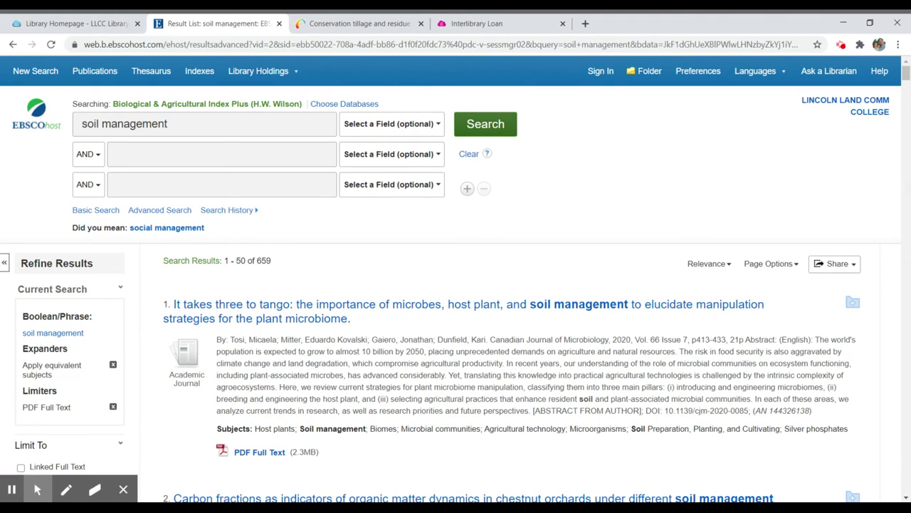
{"action": "double_click", "coordinate": [264, 261]}
{"action": "scroll", "coordinate": [352, 264], "scroll_direction": "down", "scroll_amount": 6}
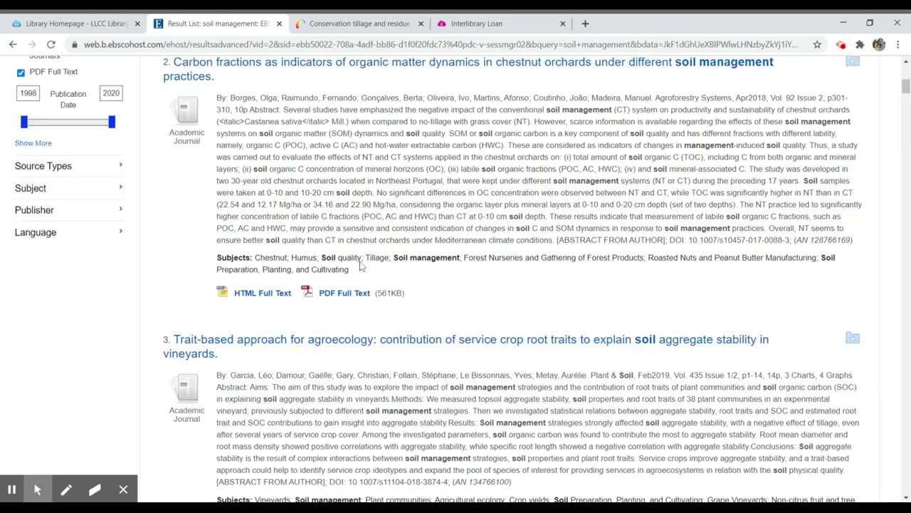
{"action": "scroll", "coordinate": [361, 266], "scroll_direction": "down", "scroll_amount": 12}
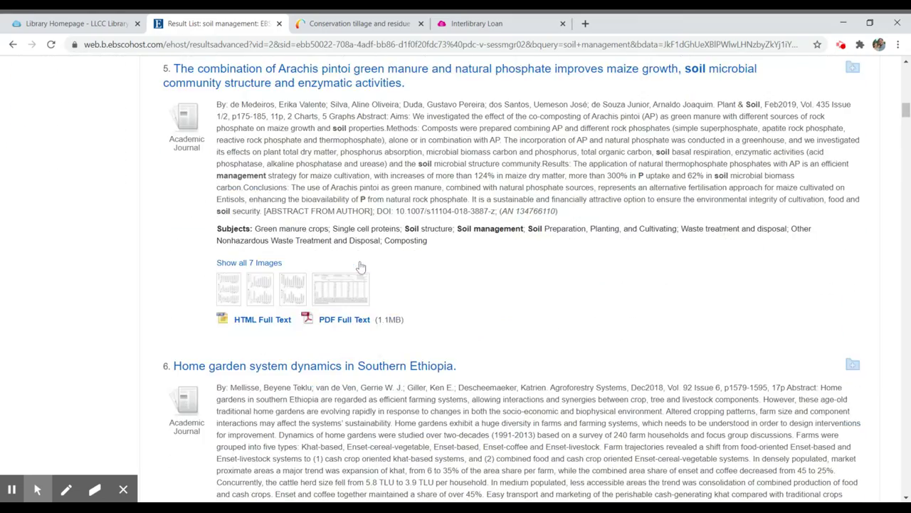
{"action": "scroll", "coordinate": [361, 265], "scroll_direction": "up", "scroll_amount": 18}
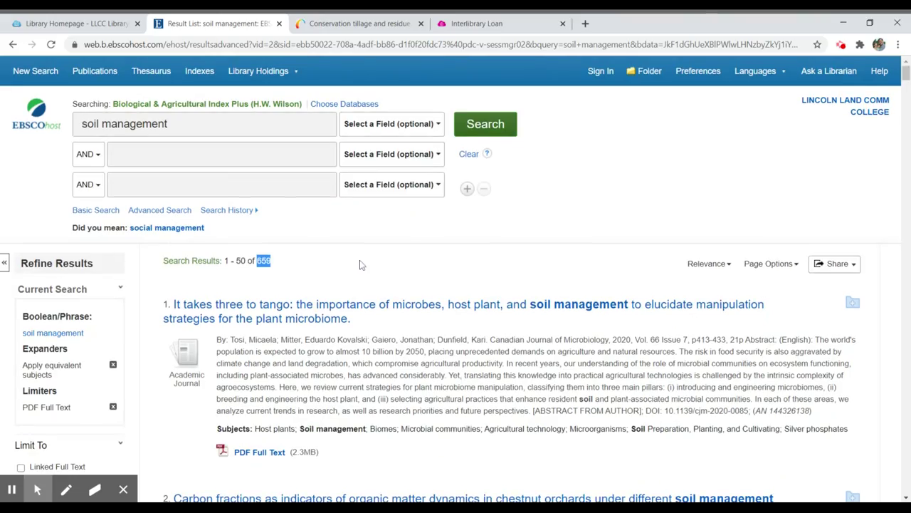